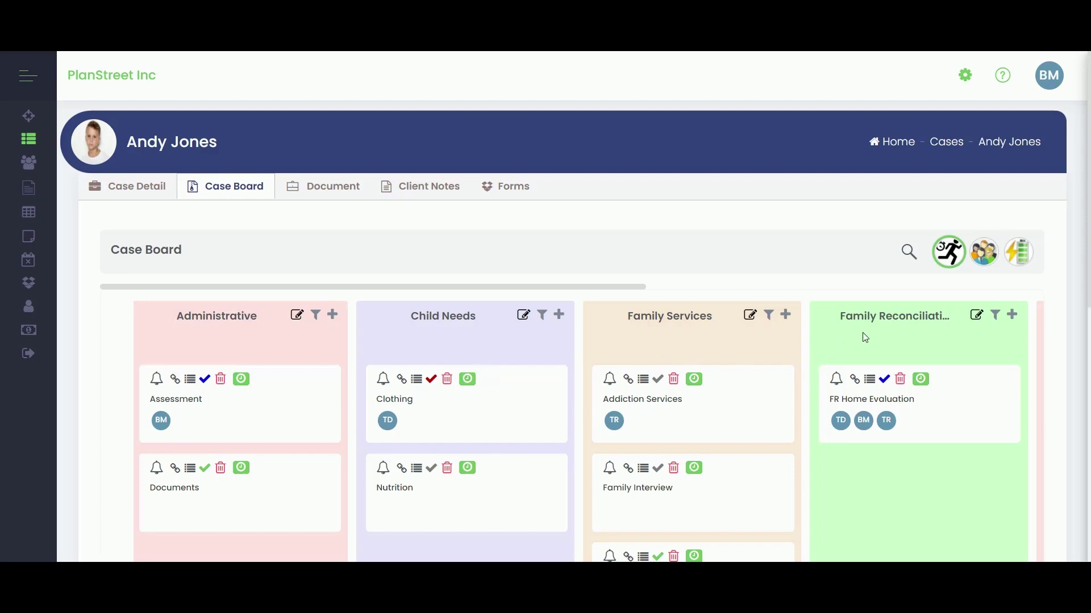
Add the K- Home Evaluation activity to the Kinship column of the case board.
{"action": "scroll", "coordinate": [864, 333], "scroll_direction": "right", "scroll_amount": 1}
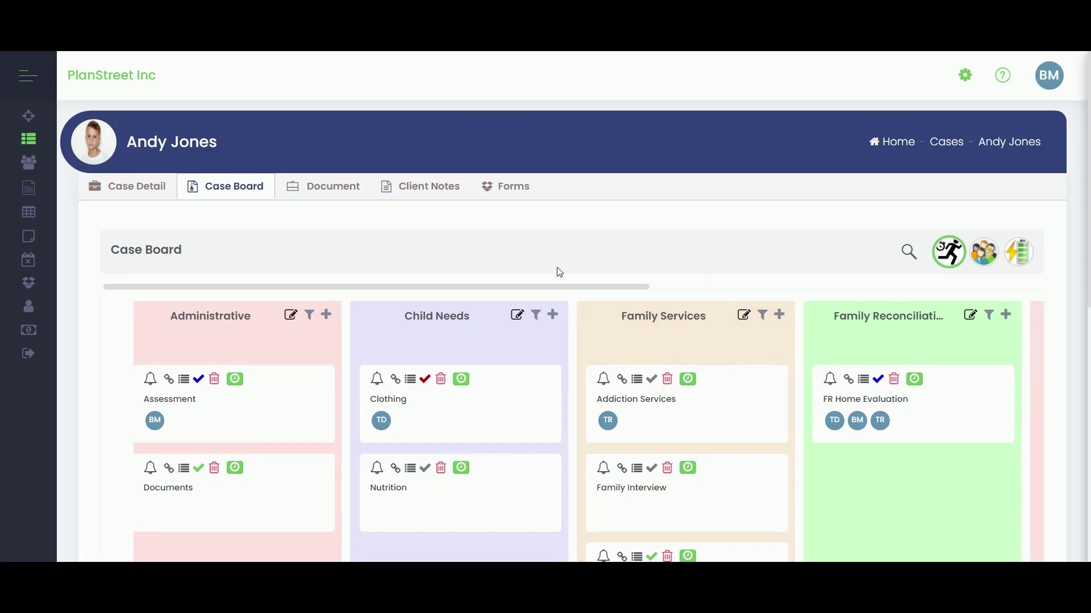
{"action": "left_click_drag", "start_coordinate": [588, 287], "coordinate": [883, 301]}
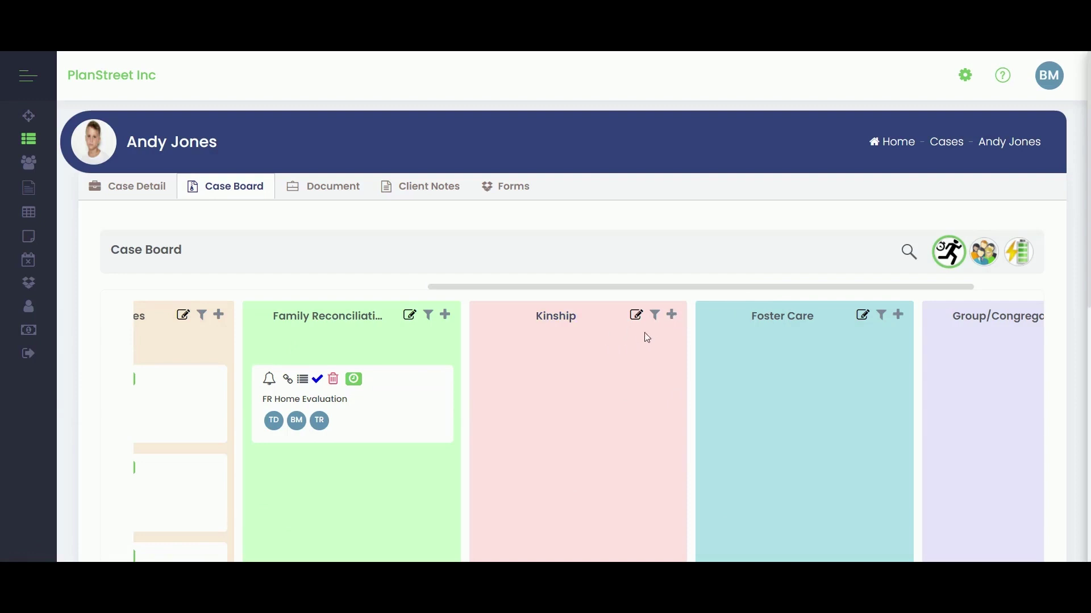
{"action": "left_click", "coordinate": [672, 315]}
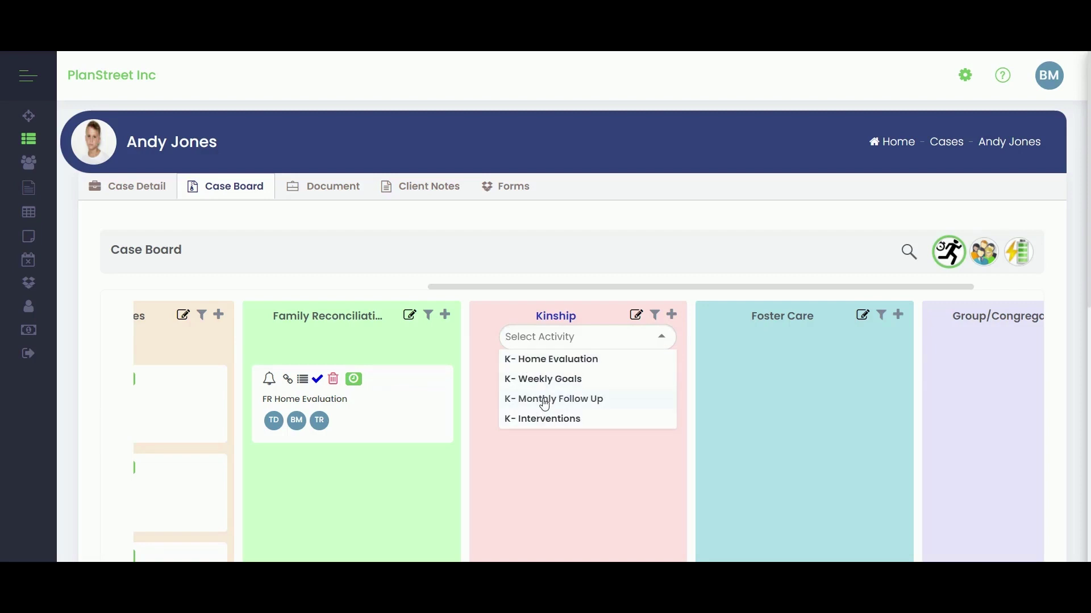
{"action": "left_click", "coordinate": [543, 359]}
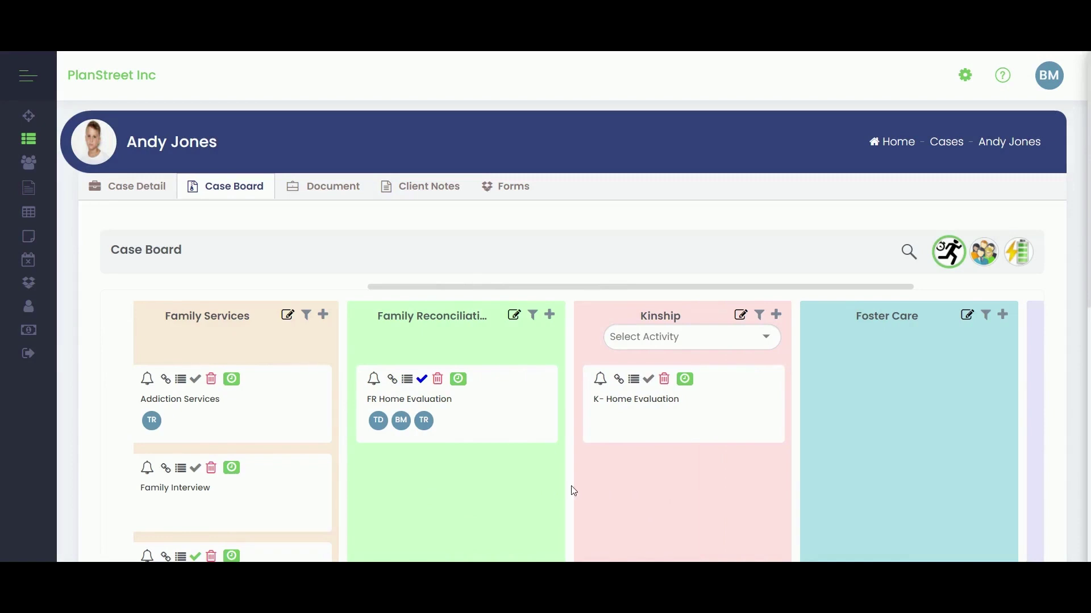
Open the Clothing activity in the Child Needs column and review its details.
{"action": "left_click_drag", "start_coordinate": [608, 290], "coordinate": [331, 302]}
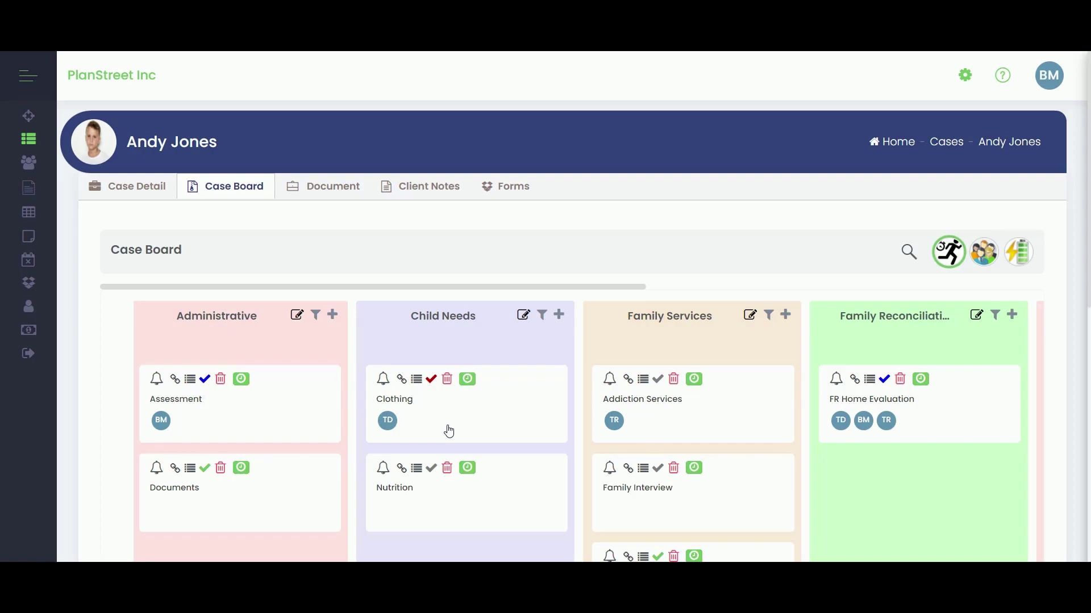
{"action": "left_click", "coordinate": [484, 424]}
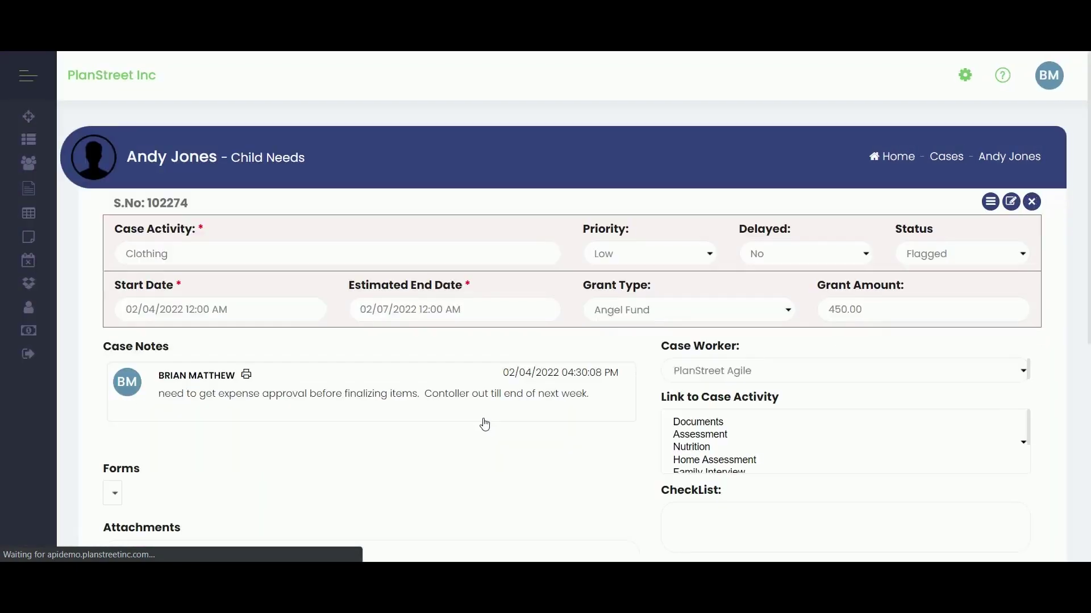
{"action": "scroll", "coordinate": [434, 377], "scroll_direction": "down", "scroll_amount": 2}
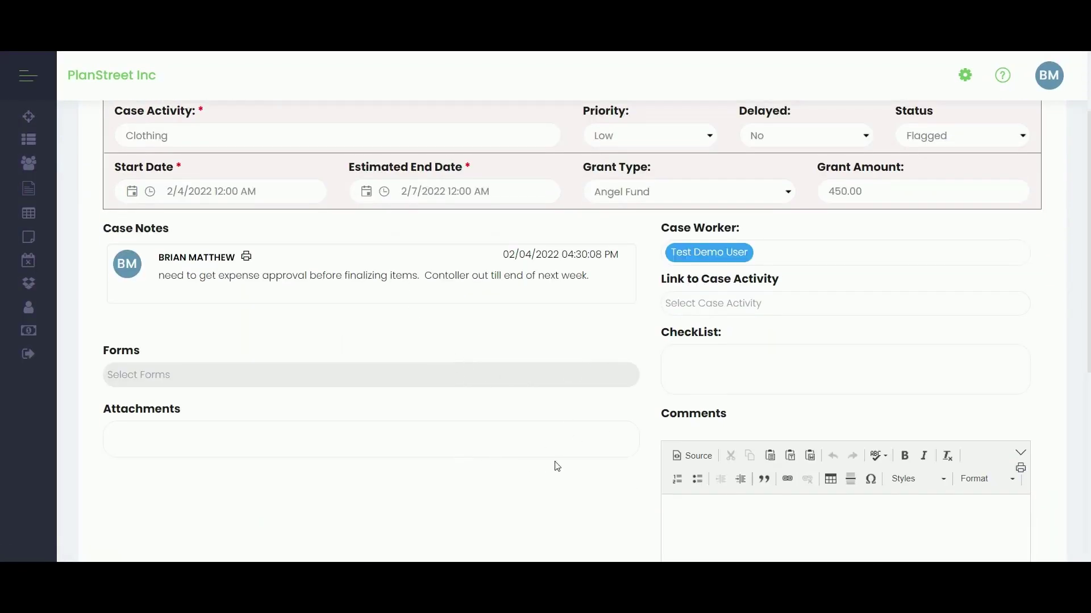
{"action": "scroll", "coordinate": [795, 403], "scroll_direction": "up", "scroll_amount": 2}
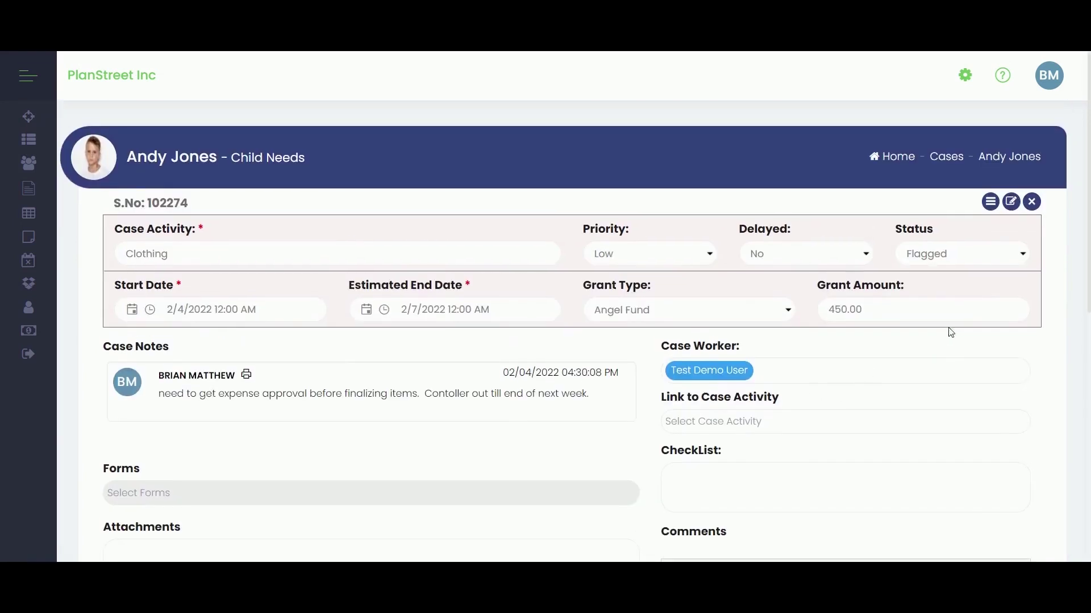
Open the Clothing activity for editing, examine its notes, forms, attachments and comments, and close it without changes.
{"action": "left_click", "coordinate": [1013, 203]}
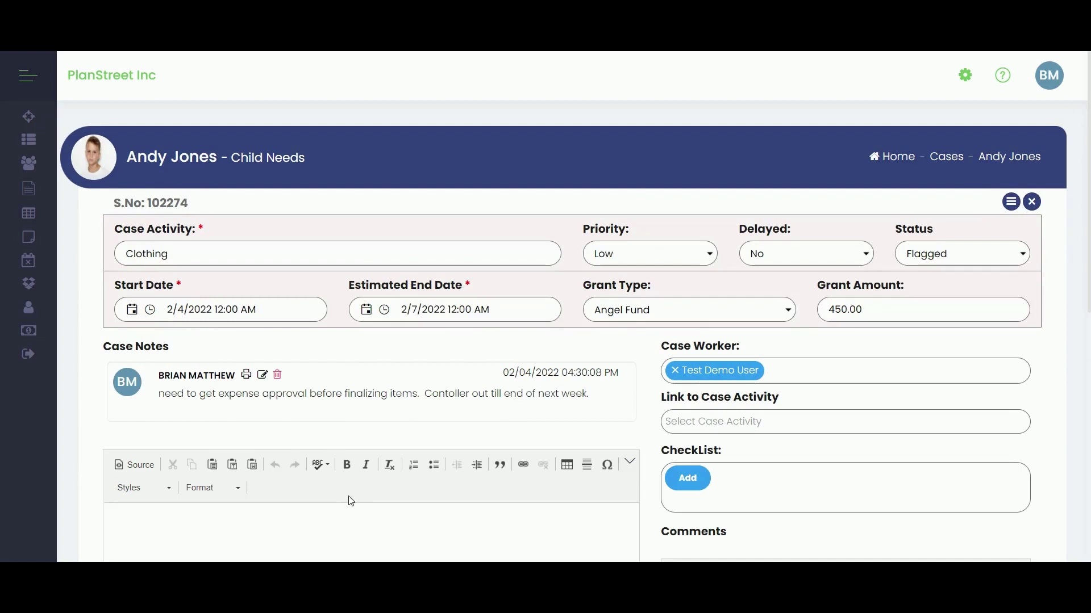
{"action": "scroll", "coordinate": [349, 498], "scroll_direction": "down", "scroll_amount": 2}
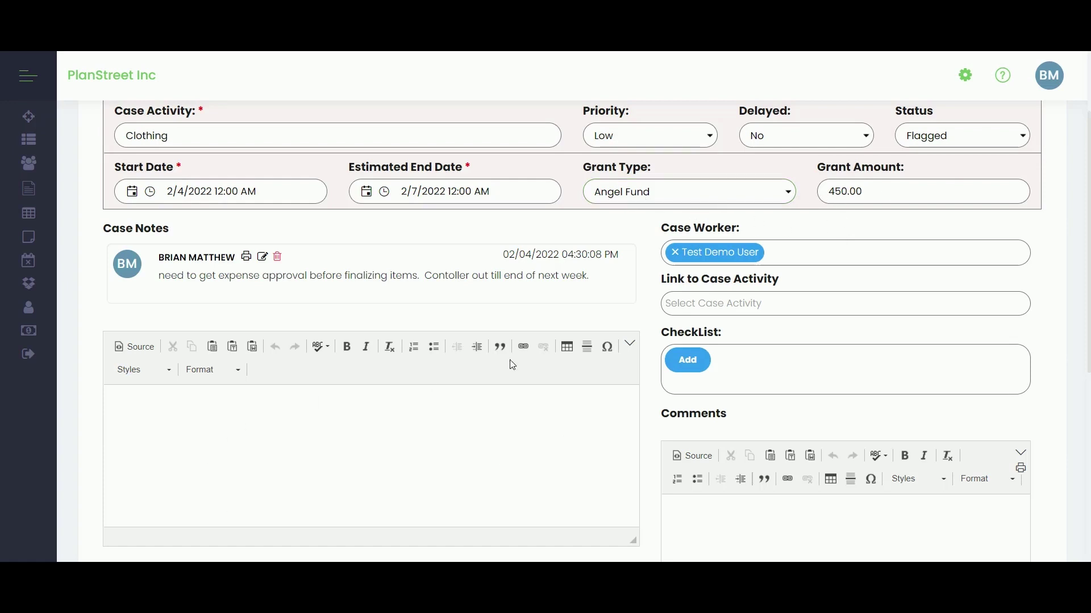
{"action": "scroll", "coordinate": [568, 367], "scroll_direction": "down", "scroll_amount": 2}
{"action": "scroll", "coordinate": [445, 350], "scroll_direction": "down", "scroll_amount": 4}
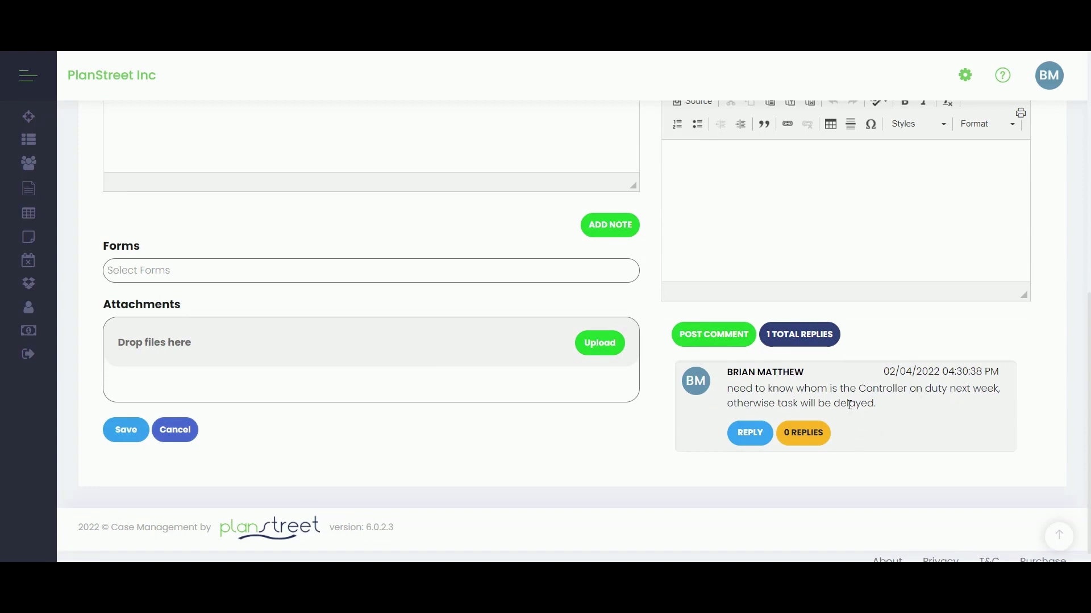
{"action": "scroll", "coordinate": [373, 440], "scroll_direction": "up", "scroll_amount": 2}
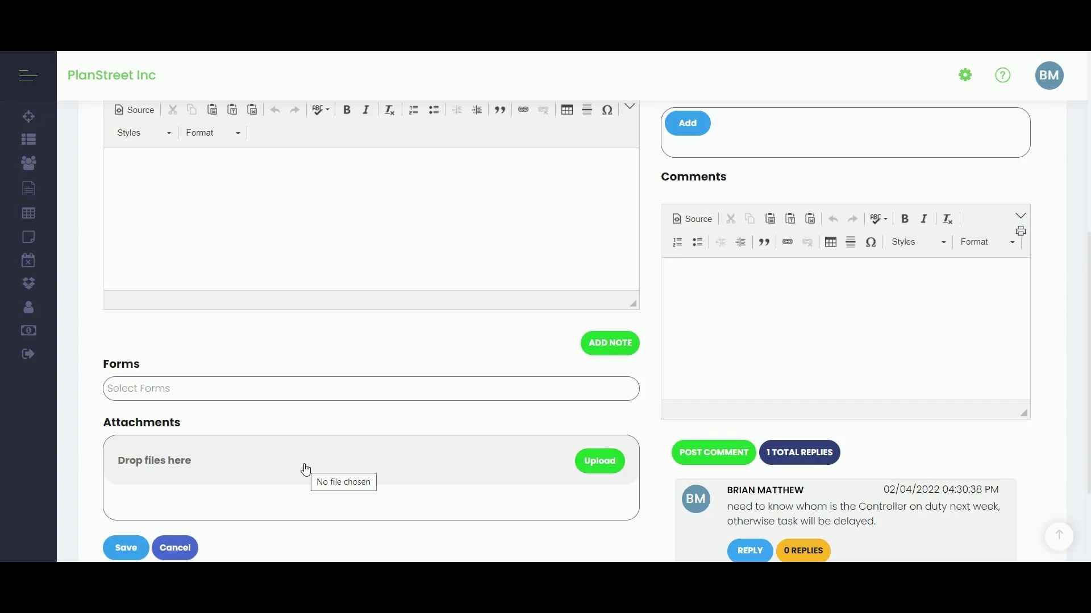
{"action": "scroll", "coordinate": [333, 442], "scroll_direction": "up", "scroll_amount": 6}
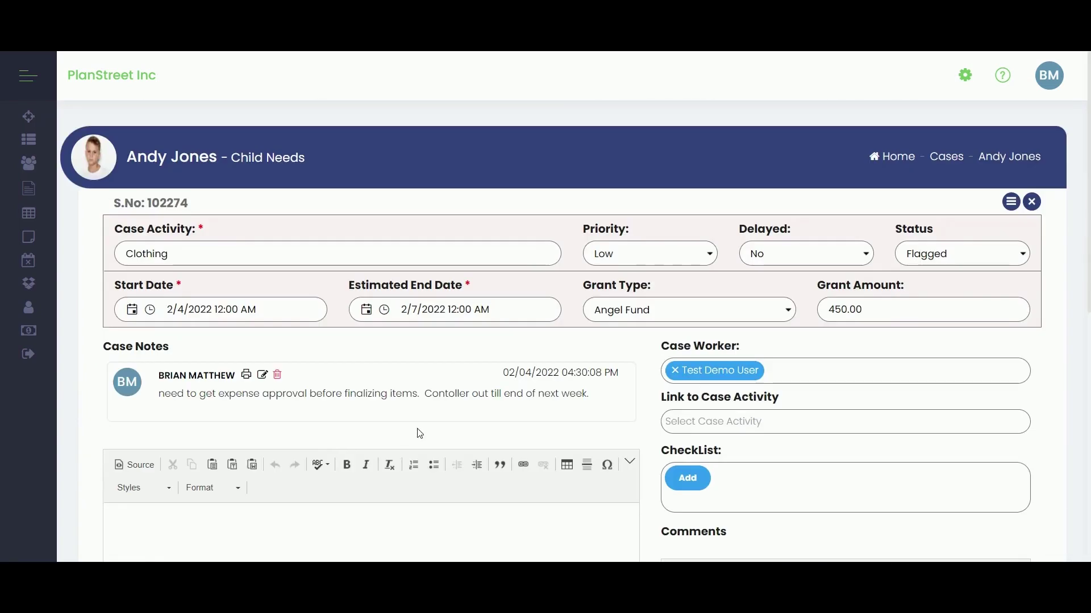
{"action": "left_click", "coordinate": [1032, 204]}
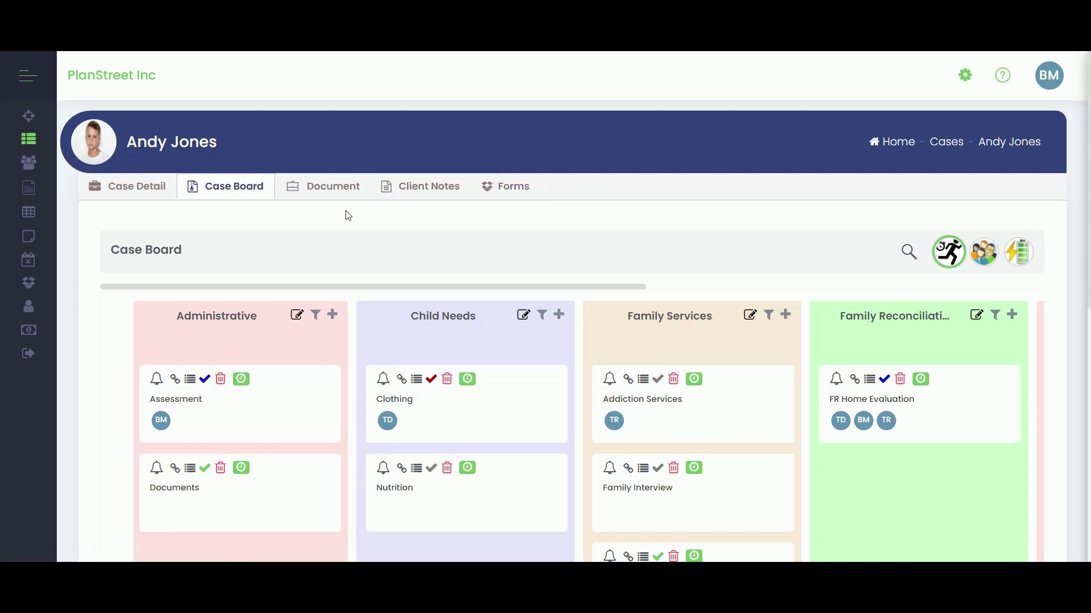
Review the client notes of the case for the Assessment, Clothing and Home Assessment activities.
{"action": "left_click", "coordinate": [436, 194]}
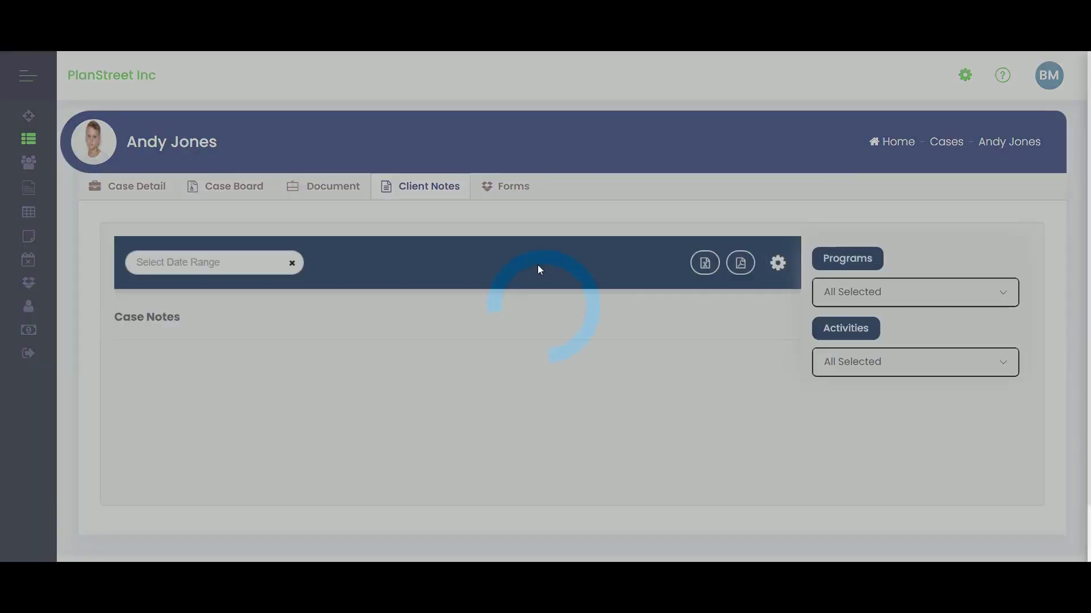
{"action": "scroll", "coordinate": [477, 250], "scroll_direction": "down", "scroll_amount": 4}
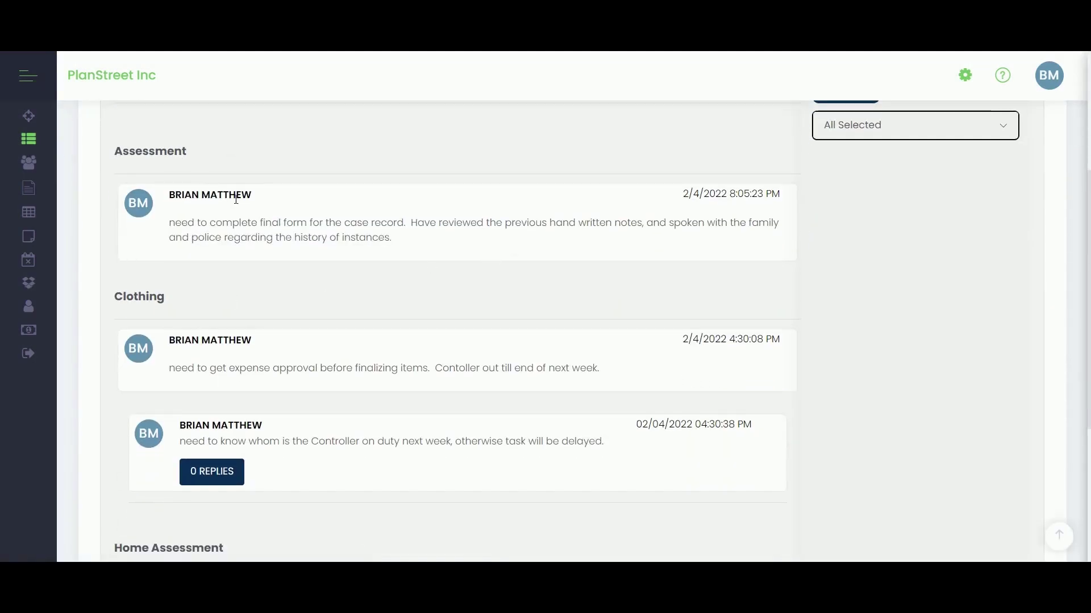
{"action": "scroll", "coordinate": [390, 397], "scroll_direction": "down", "scroll_amount": 2}
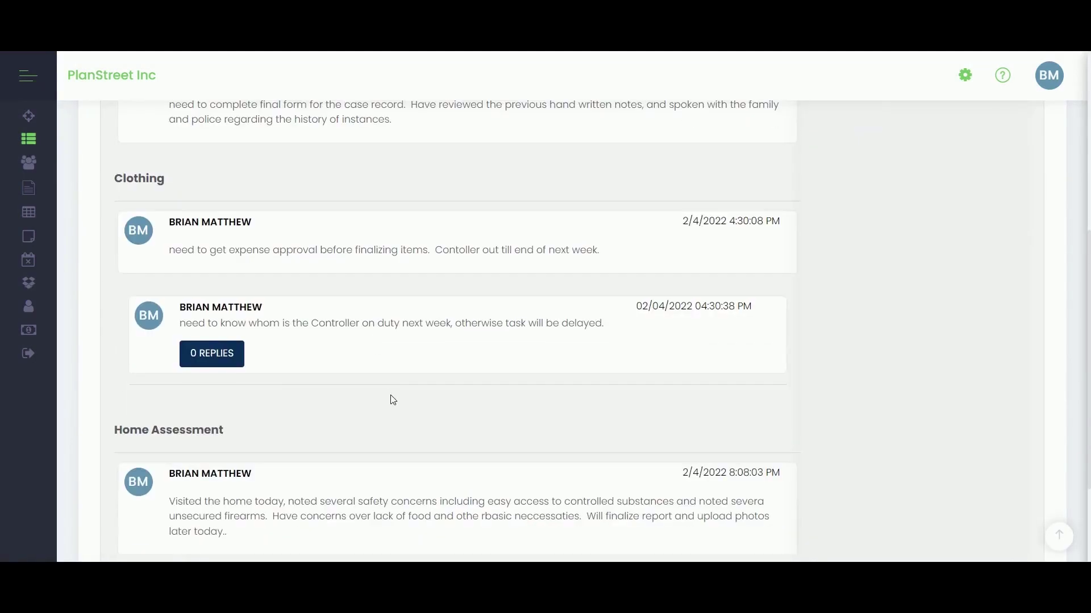
{"action": "scroll", "coordinate": [389, 397], "scroll_direction": "up", "scroll_amount": 4}
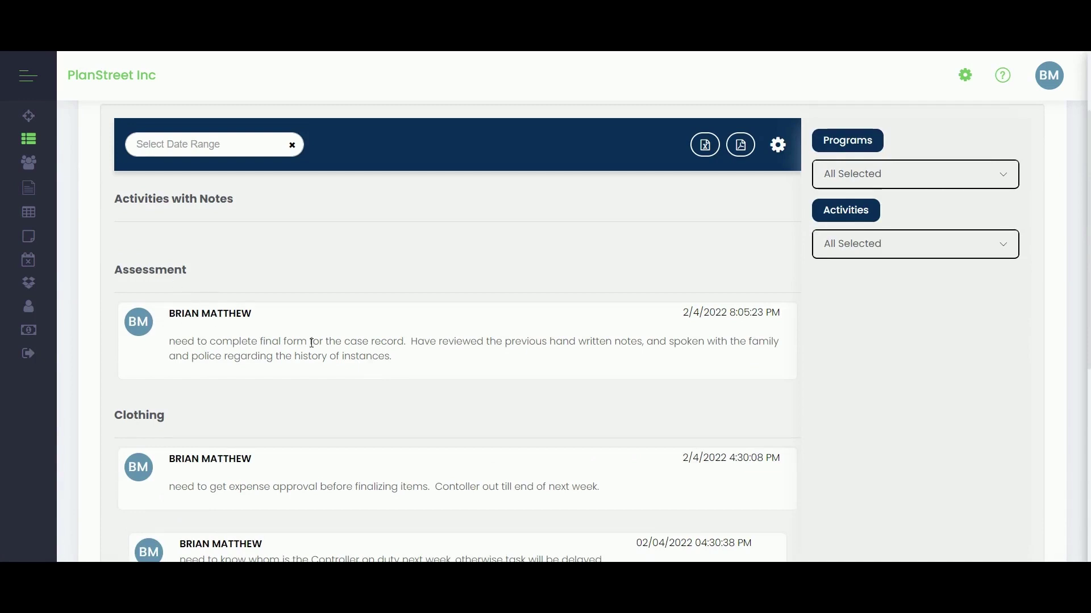
{"action": "scroll", "coordinate": [346, 349], "scroll_direction": "down", "scroll_amount": 2}
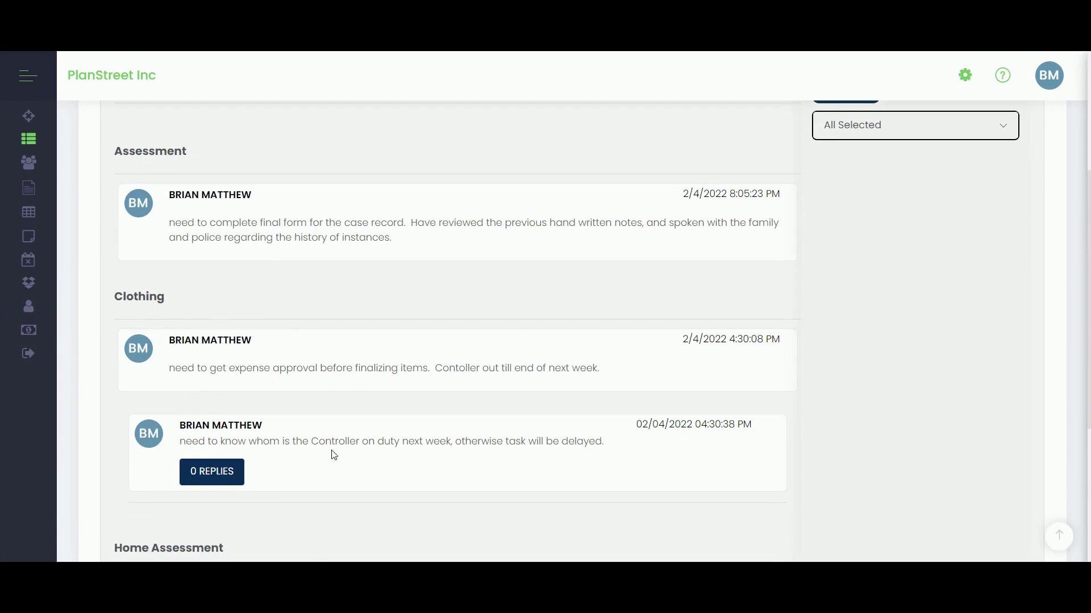
{"action": "scroll", "coordinate": [356, 456], "scroll_direction": "down", "scroll_amount": 3}
{"action": "scroll", "coordinate": [356, 456], "scroll_direction": "down", "scroll_amount": 2}
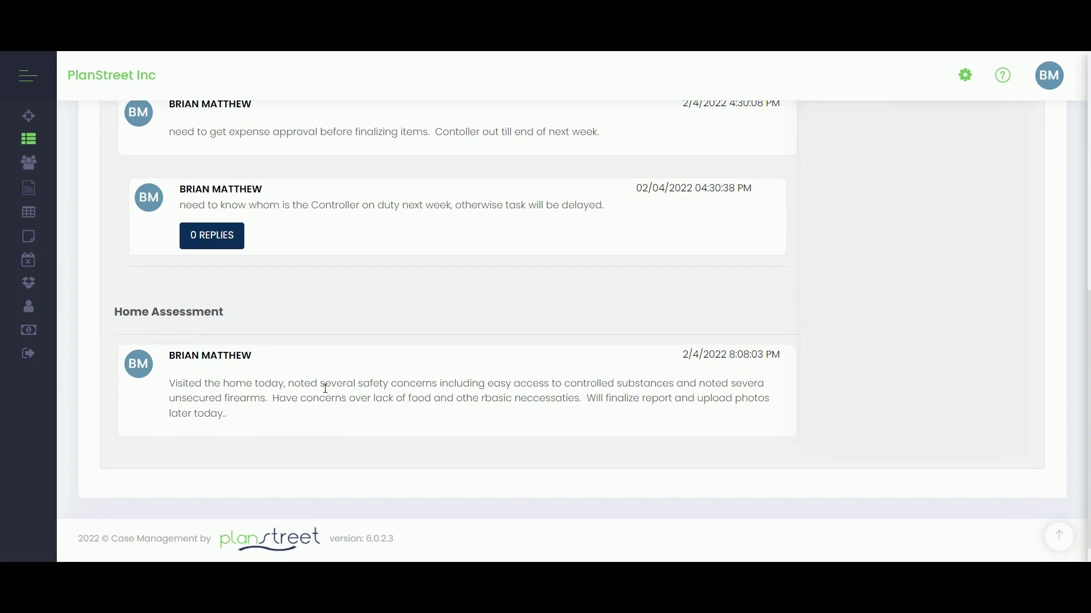
{"action": "scroll", "coordinate": [523, 411], "scroll_direction": "up", "scroll_amount": 6}
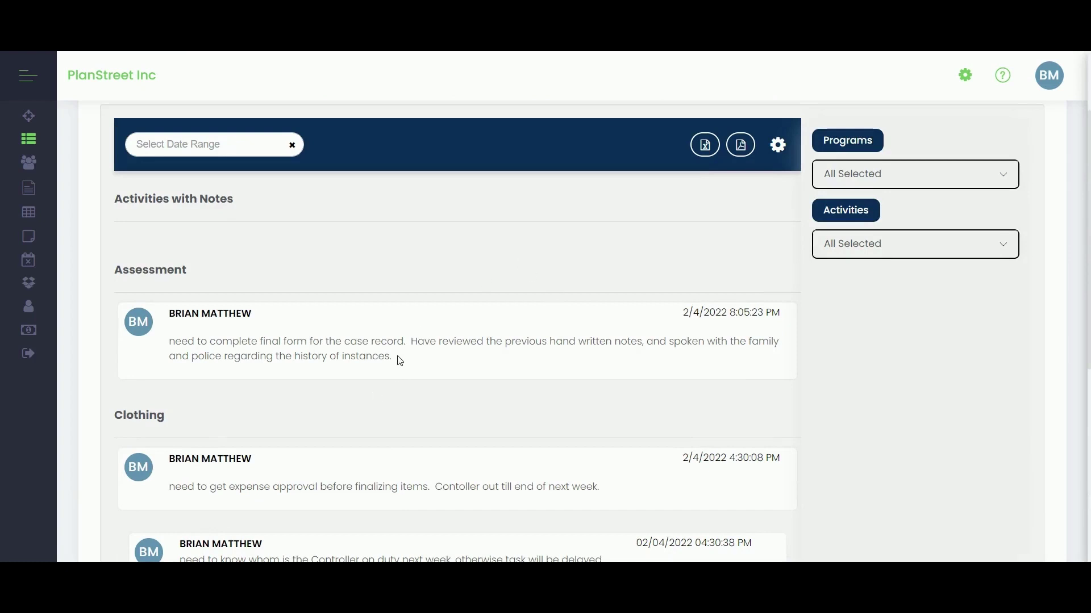
{"action": "scroll", "coordinate": [399, 357], "scroll_direction": "up", "scroll_amount": 2}
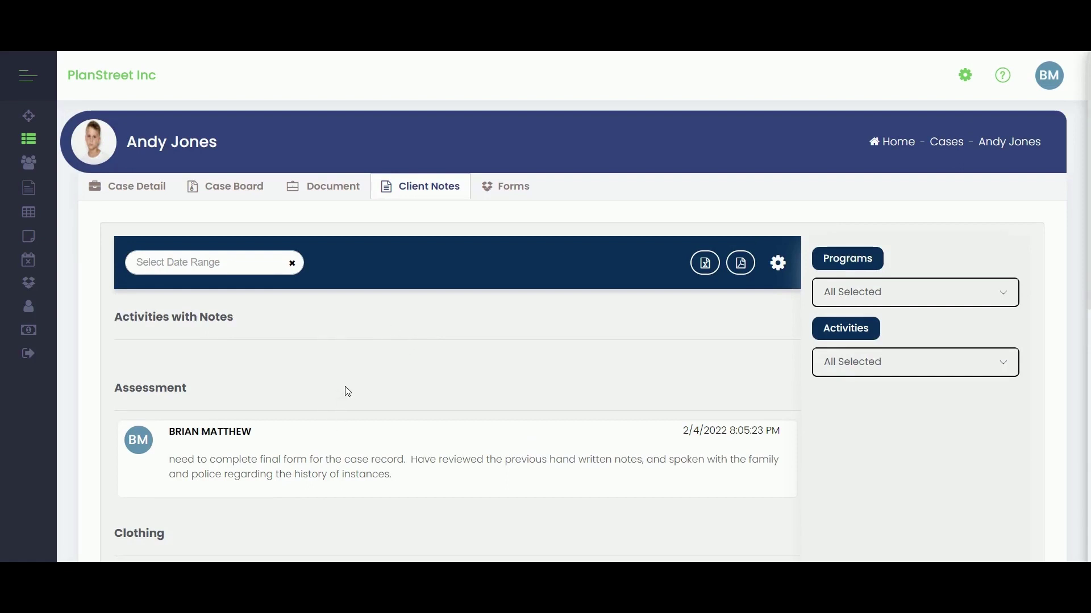
Return to the case board and list the activities that can be added to the Administrative column.
{"action": "left_click", "coordinate": [242, 193]}
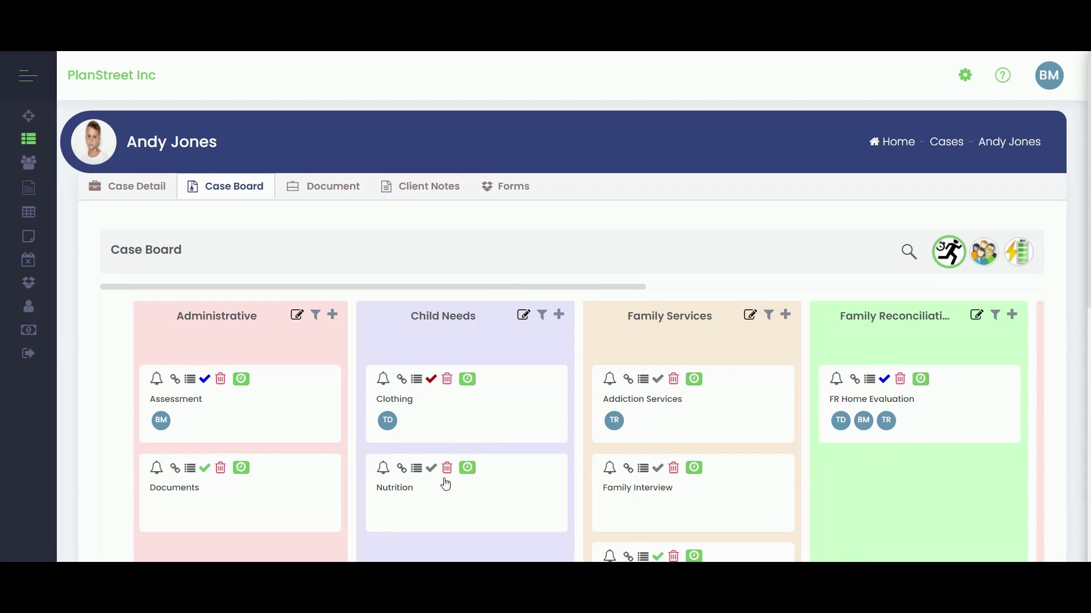
{"action": "scroll", "coordinate": [446, 484], "scroll_direction": "down", "scroll_amount": 2}
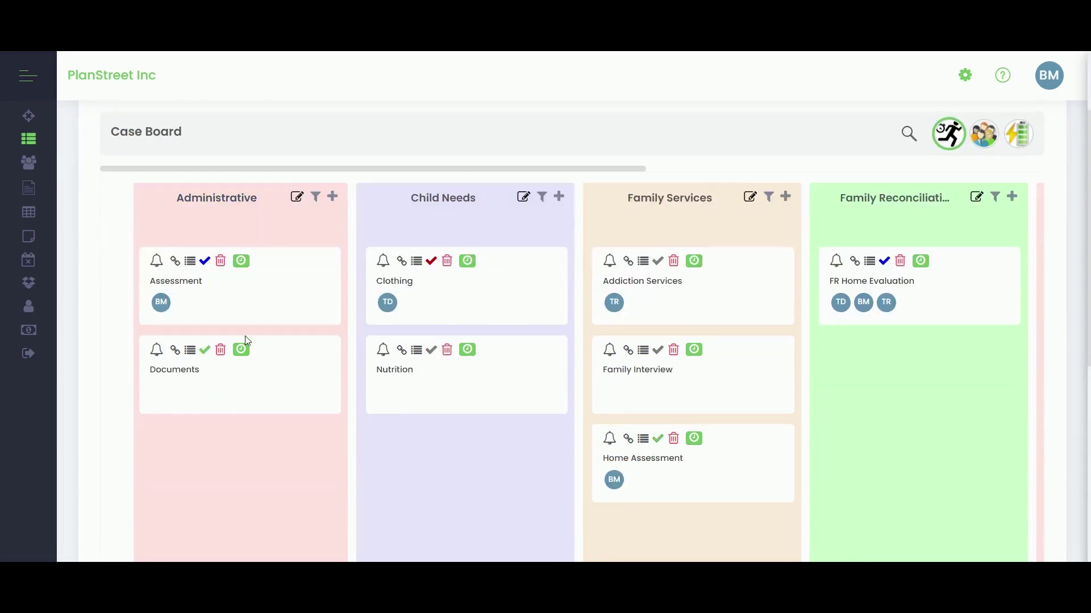
{"action": "left_click", "coordinate": [333, 198]}
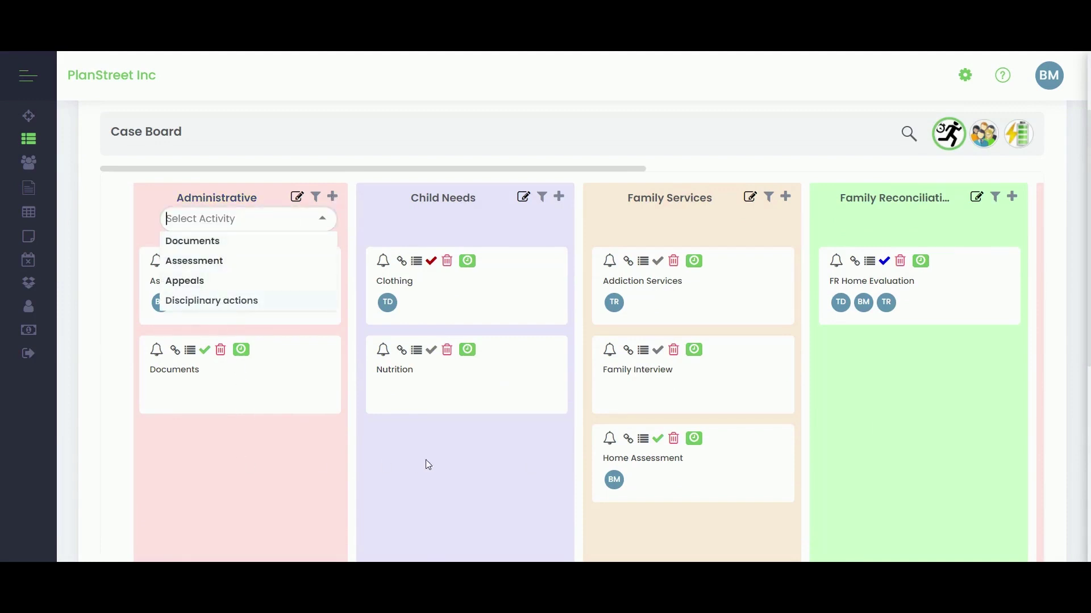
{"action": "scroll", "coordinate": [426, 461], "scroll_direction": "up", "scroll_amount": 2}
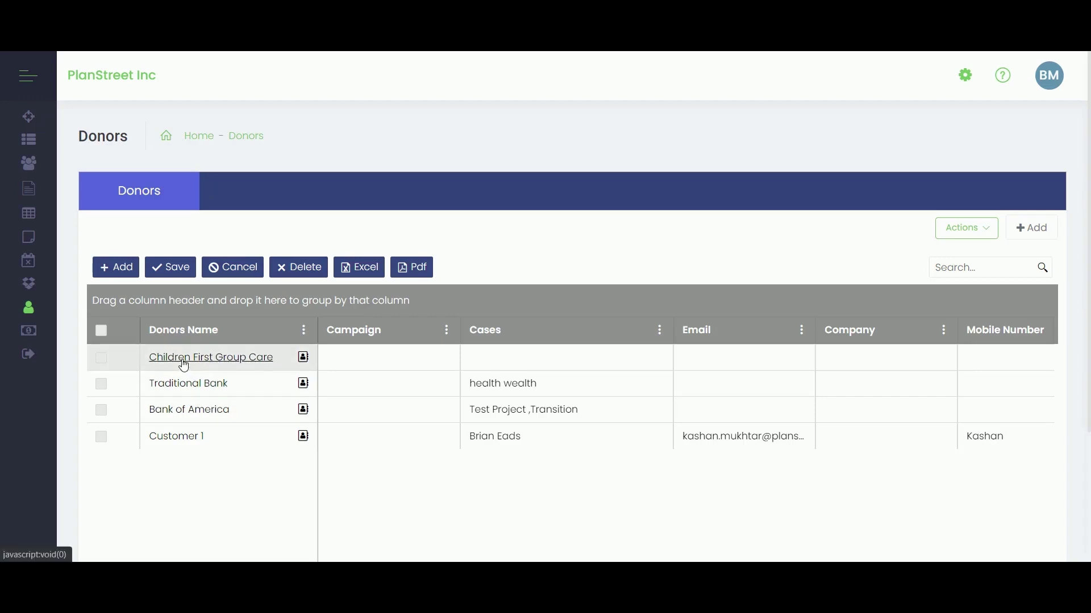
Open the contact details of the Children First Group Care donor, and open the Angel Fund grant.
{"action": "left_click", "coordinate": [304, 358]}
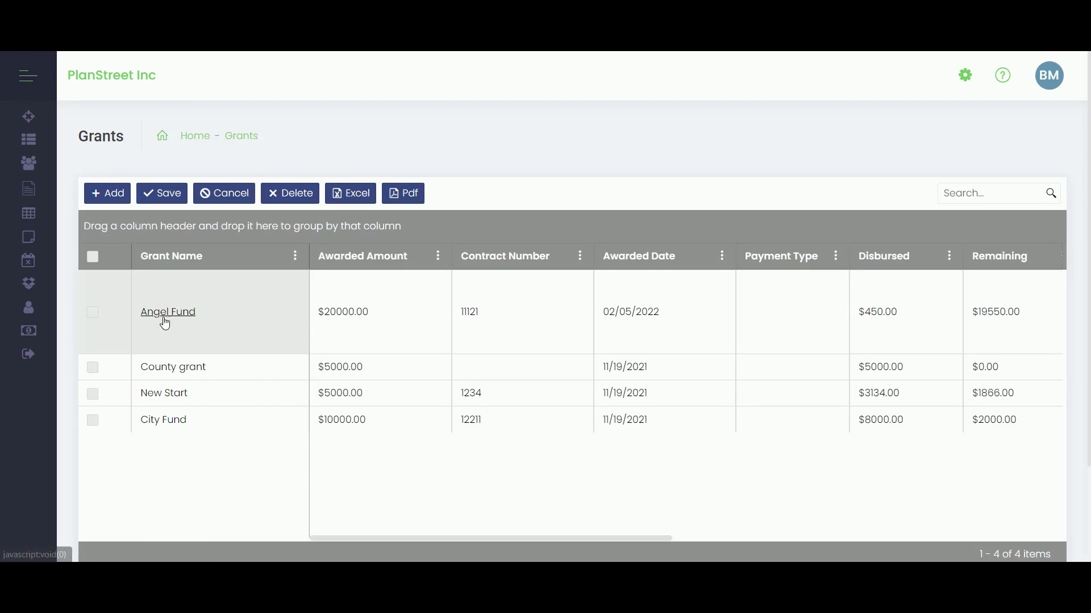
{"action": "left_click", "coordinate": [167, 319]}
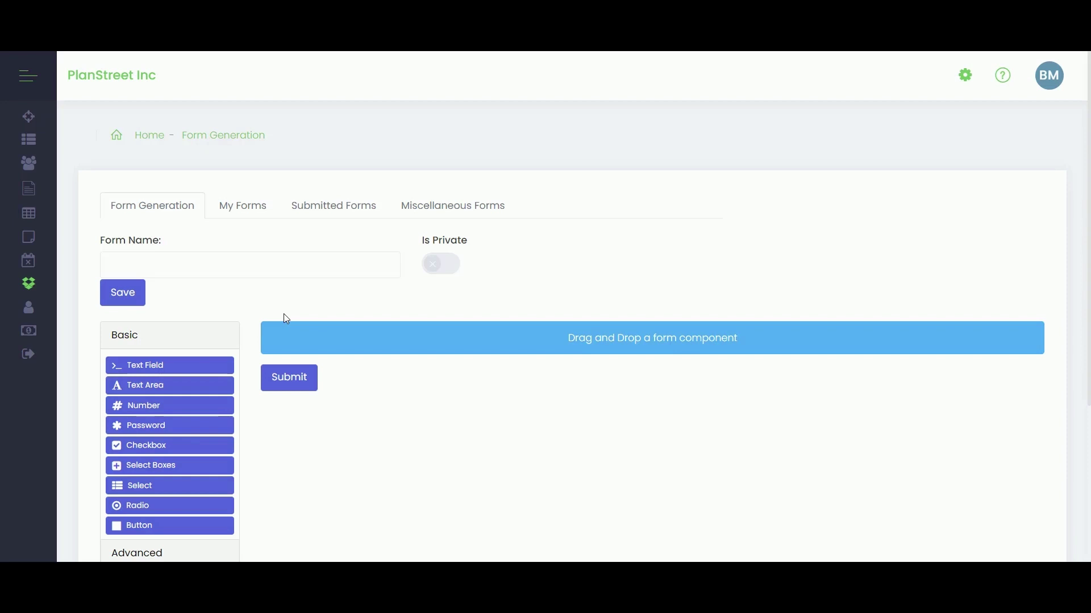
Show the organization's existing forms under My Forms.
{"action": "left_click", "coordinate": [245, 215]}
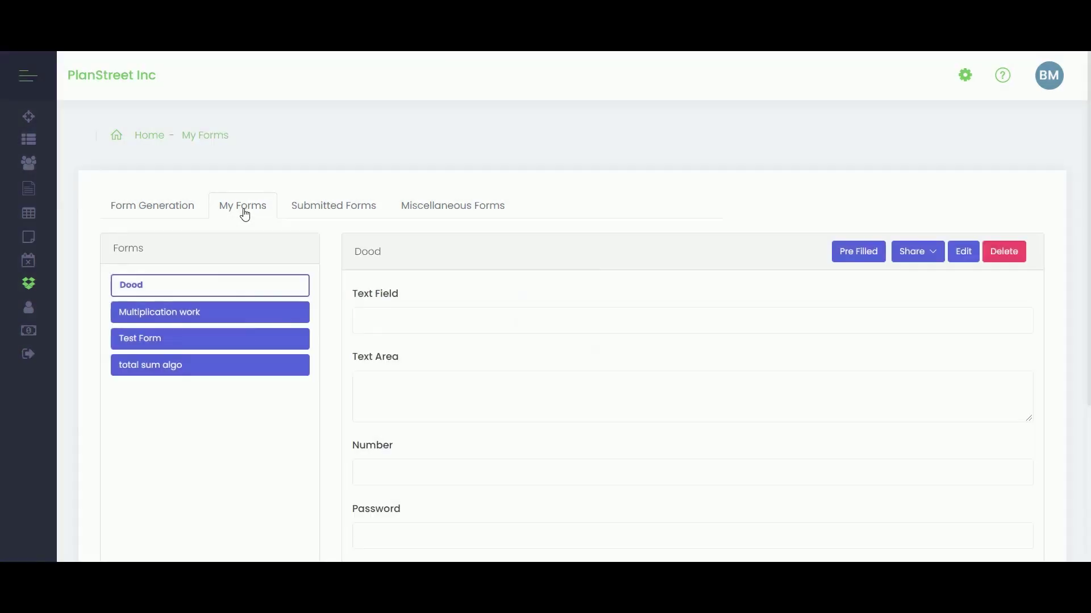